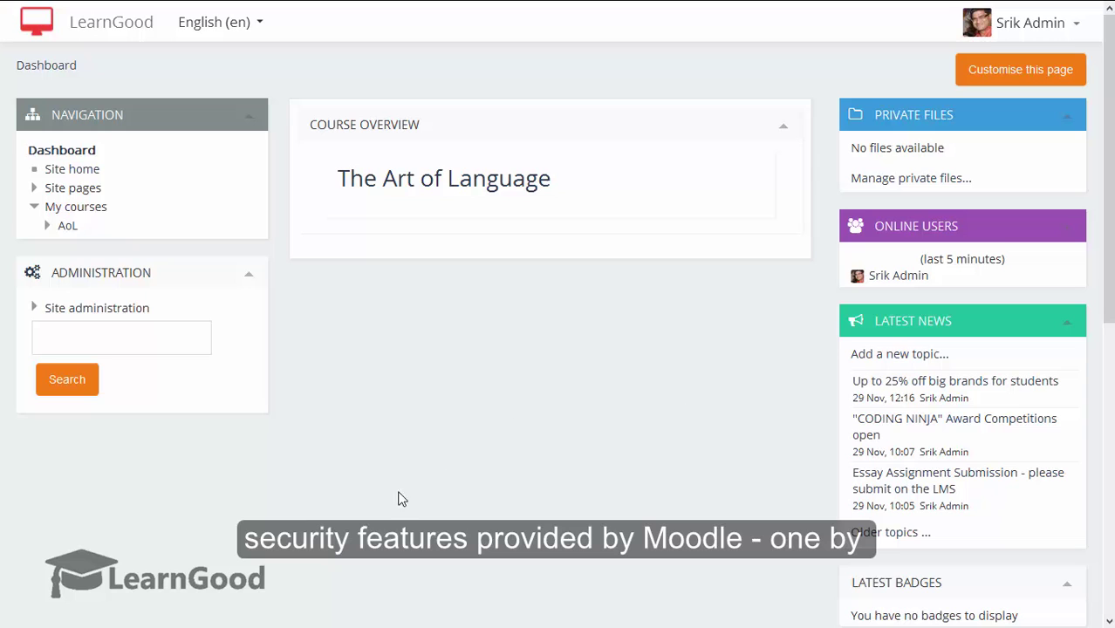
Step: Open the Site policies page from the Security section of Site administration
{"action": "left_click", "coordinate": [127, 309]}
{"action": "scroll", "coordinate": [313, 333], "scroll_direction": "down", "scroll_amount": 2}
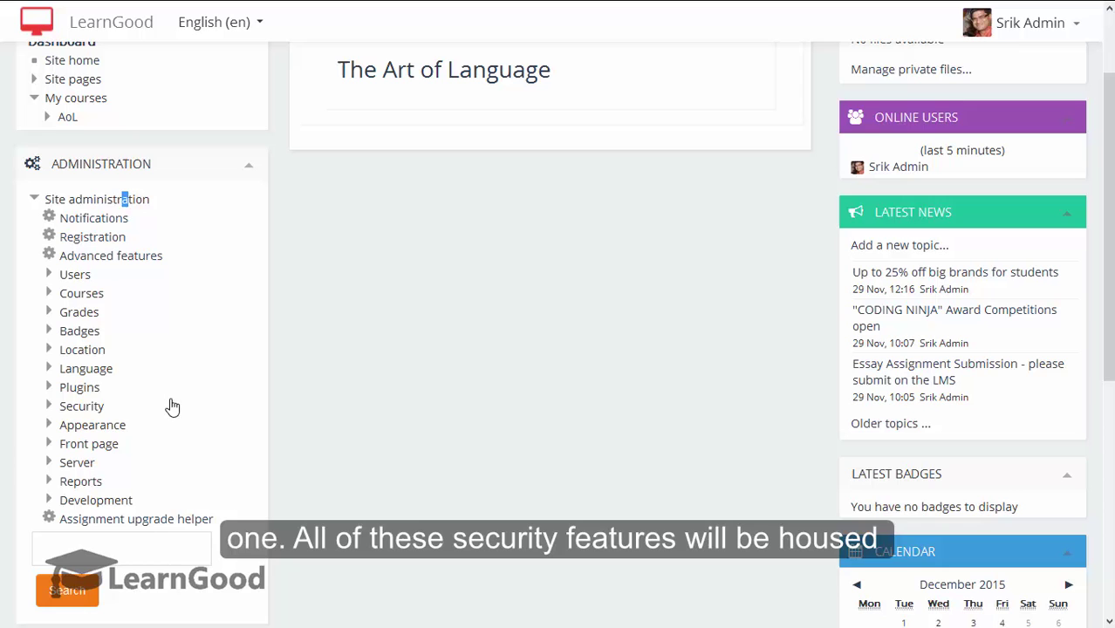
{"action": "left_click", "coordinate": [90, 413]}
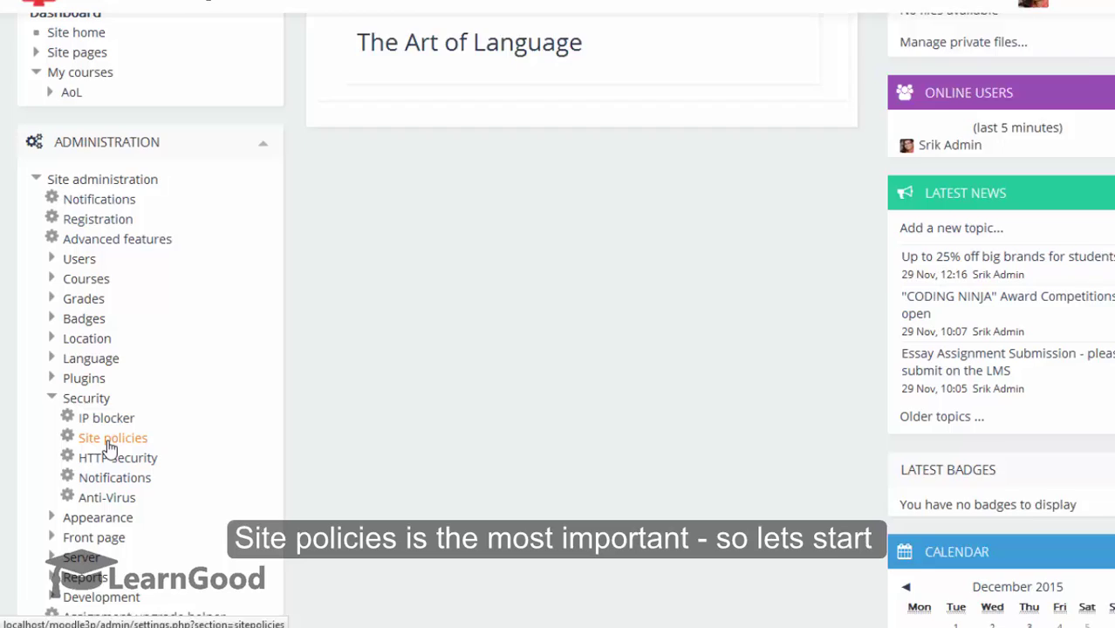
{"action": "left_click", "coordinate": [201, 359]}
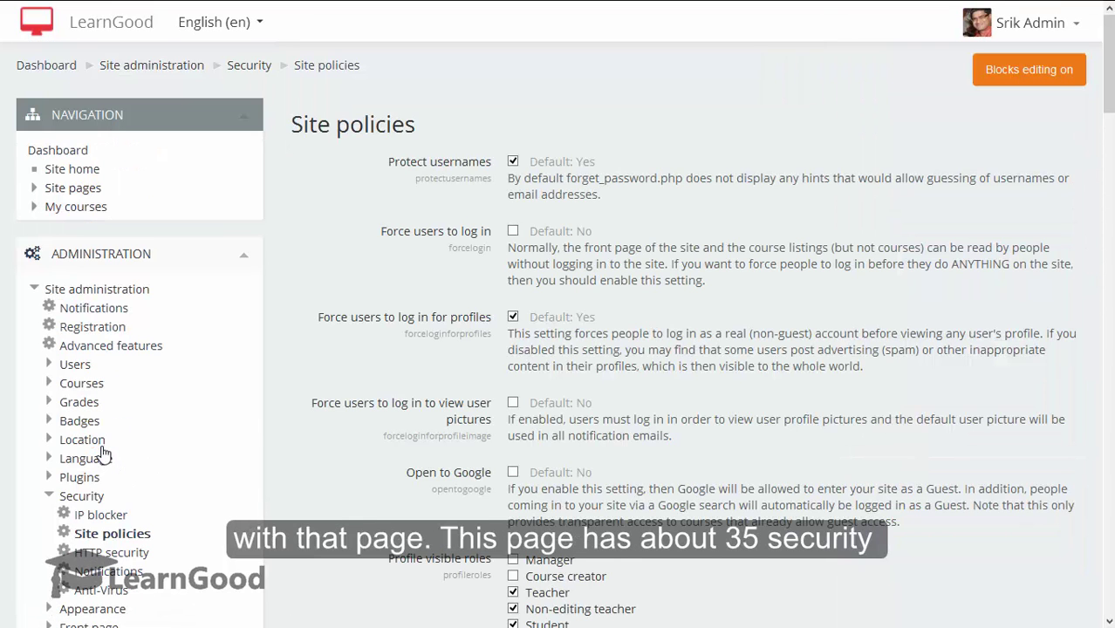
Step: Skim the security options on the Site policies page and read the description of Protect usernames
{"action": "scroll", "coordinate": [829, 305], "scroll_direction": "down", "scroll_amount": 3}
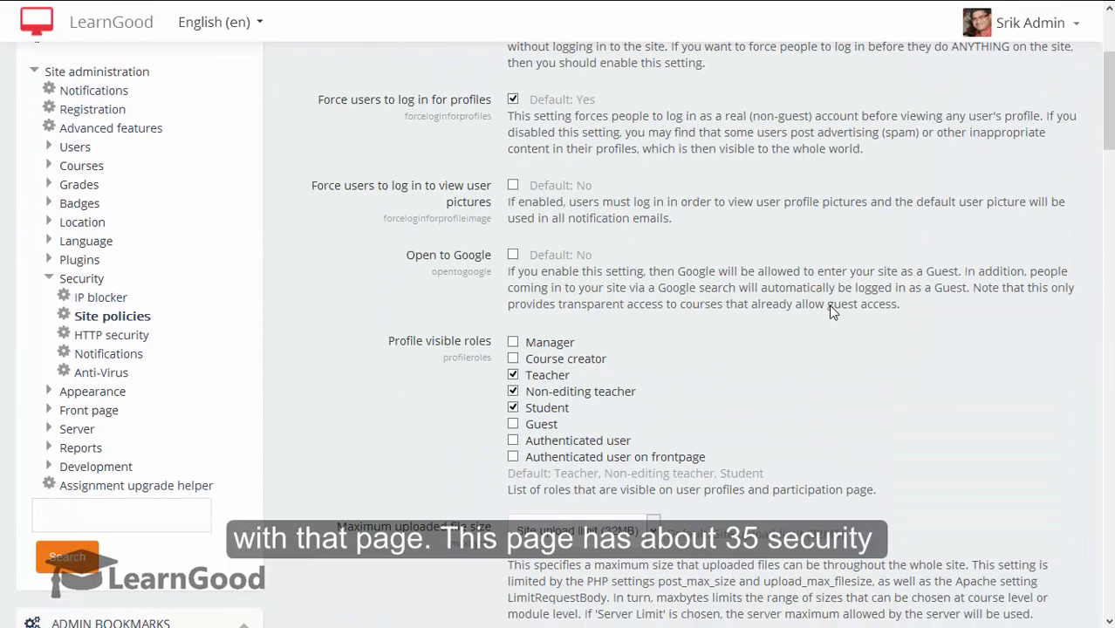
{"action": "scroll", "coordinate": [829, 305], "scroll_direction": "down", "scroll_amount": 5}
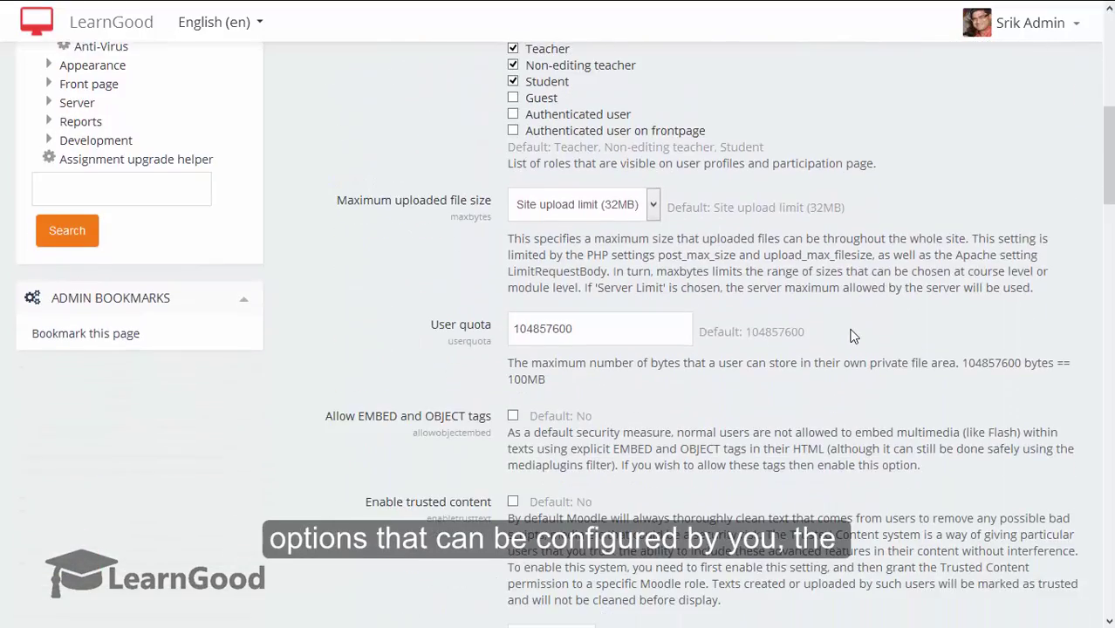
{"action": "scroll", "coordinate": [852, 330], "scroll_direction": "down", "scroll_amount": 6}
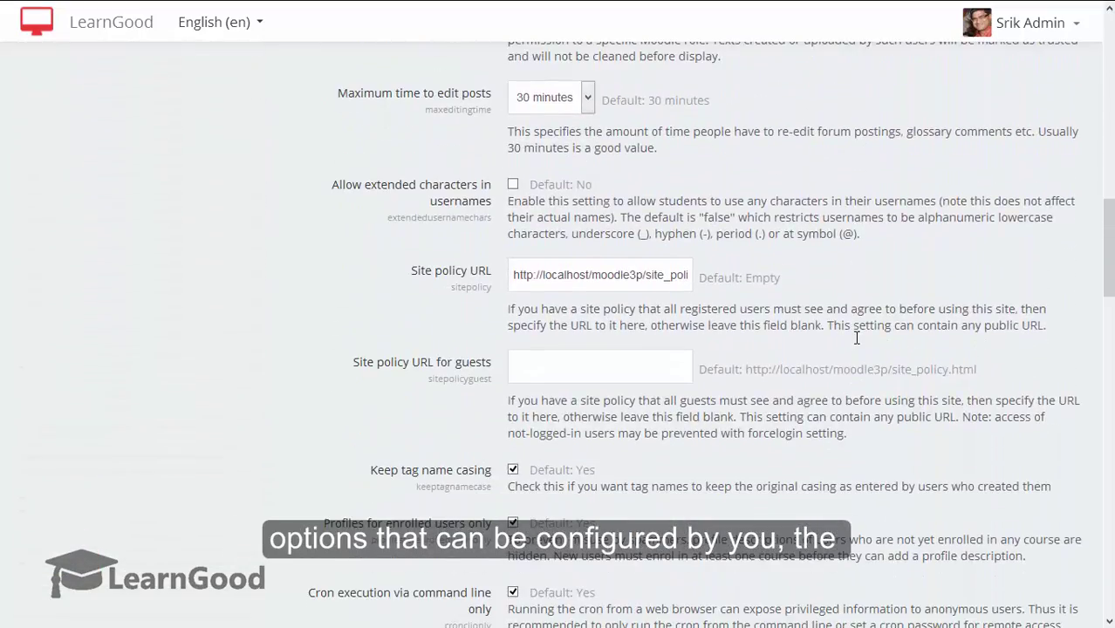
{"action": "scroll", "coordinate": [854, 342], "scroll_direction": "down", "scroll_amount": 5}
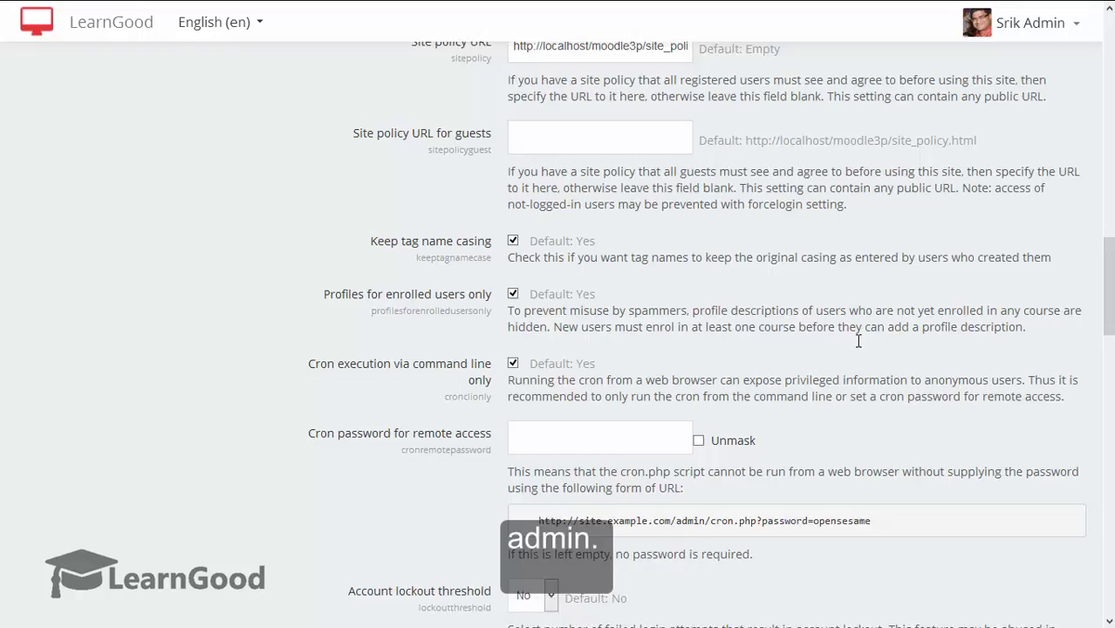
{"action": "scroll", "coordinate": [855, 349], "scroll_direction": "down", "scroll_amount": 1}
{"action": "scroll", "coordinate": [855, 351], "scroll_direction": "up", "scroll_amount": 20}
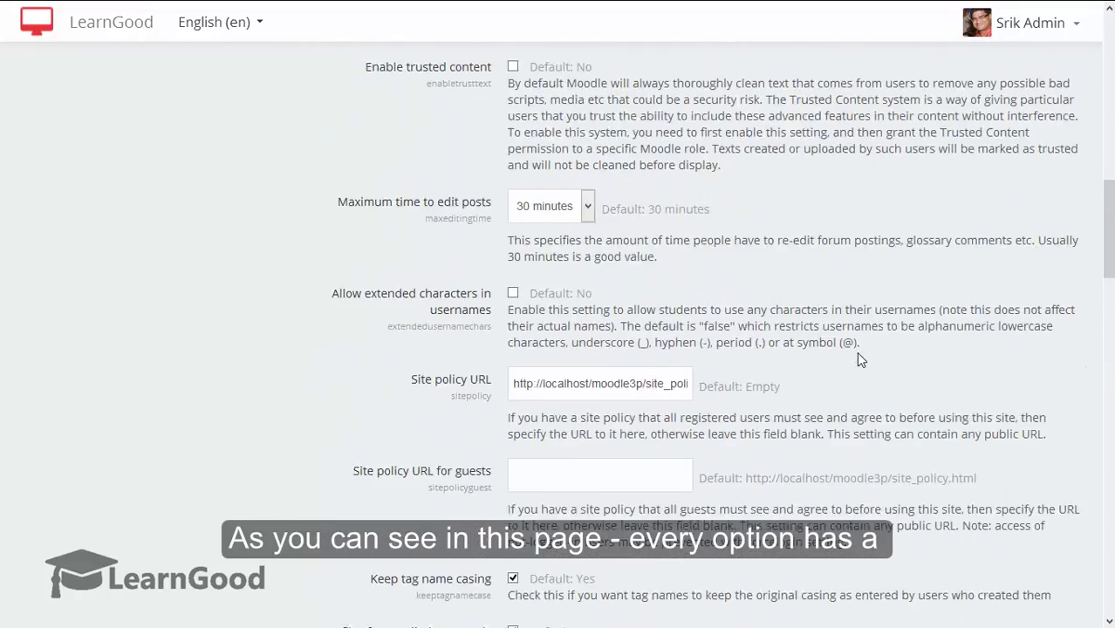
{"action": "left_click_drag", "start_coordinate": [507, 179], "coordinate": [599, 197]}
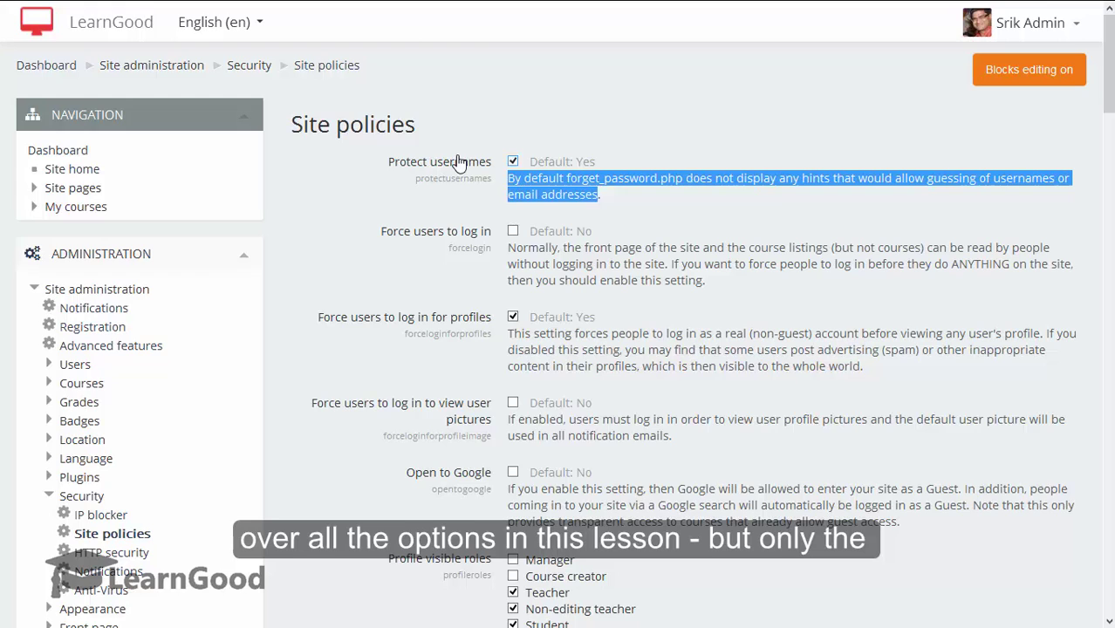
{"action": "left_click", "coordinate": [427, 205]}
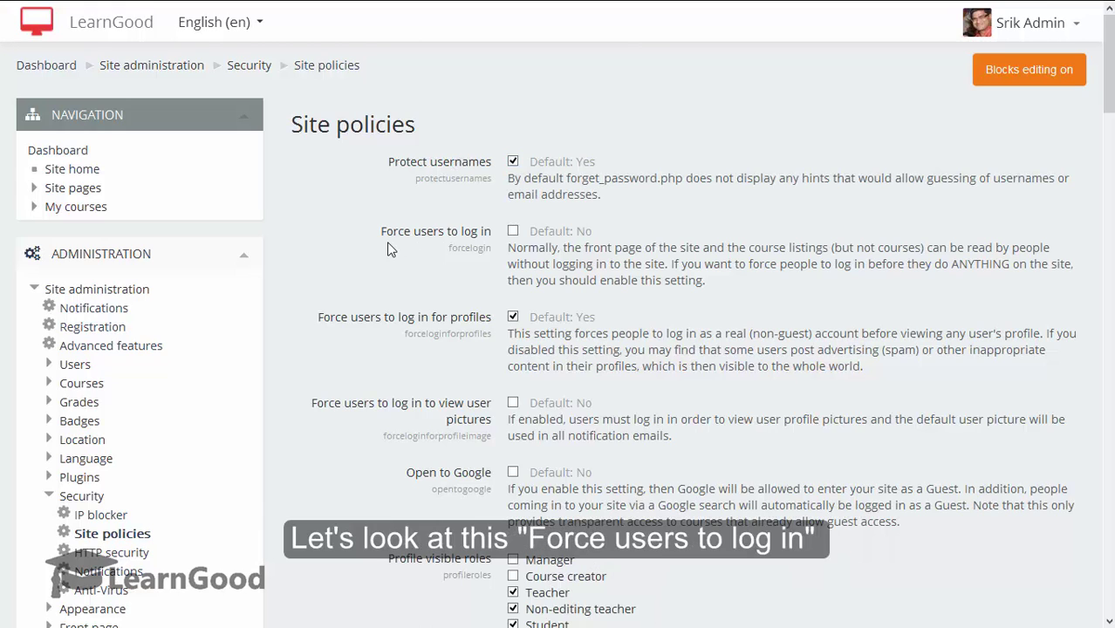
Step: Examine the Force users to log in, Force users to log in for profiles, and Open to Google settings
{"action": "left_click_drag", "start_coordinate": [381, 232], "coordinate": [491, 244]}
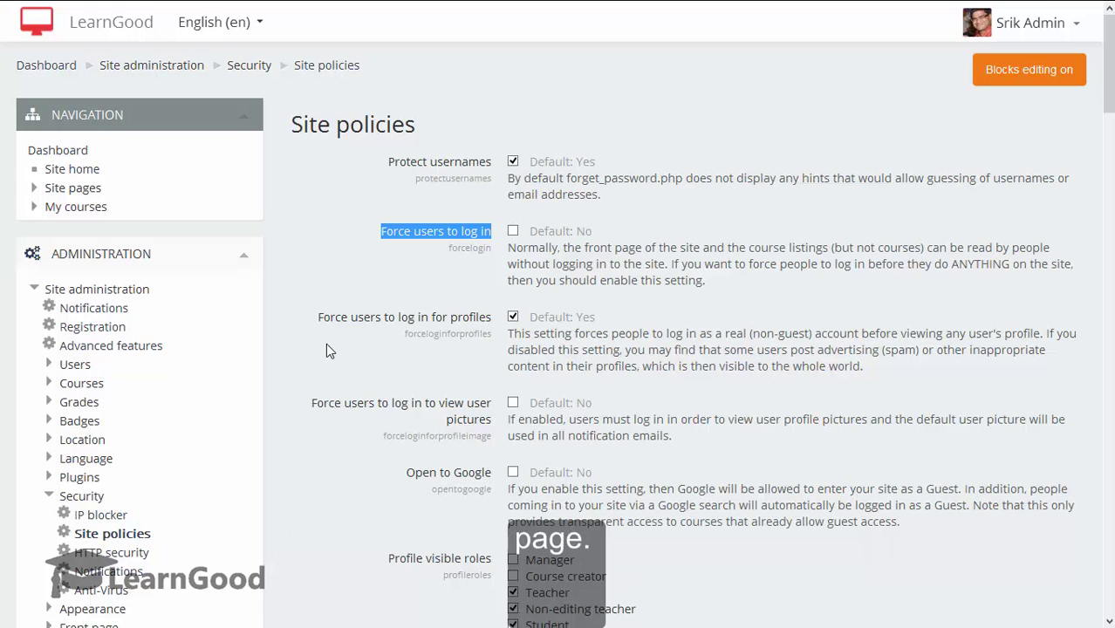
{"action": "mouse_move", "coordinate": [322, 323]}
{"action": "left_mouse_down"}
{"action": "mouse_move", "coordinate": [376, 332]}
{"action": "mouse_move", "coordinate": [340, 324]}
{"action": "left_mouse_up"}
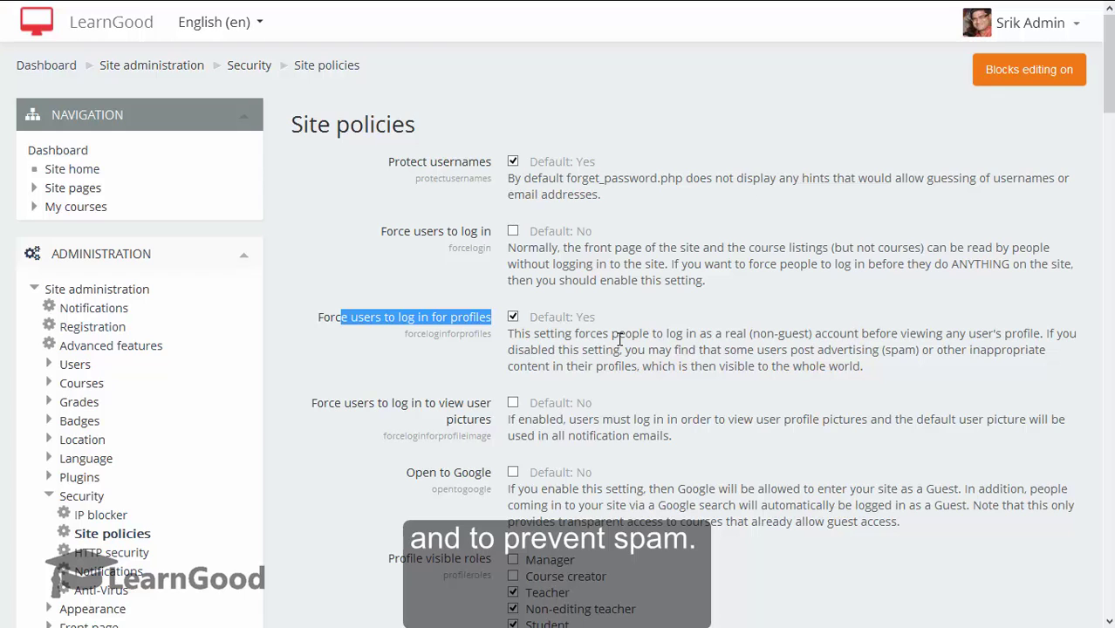
{"action": "scroll", "coordinate": [621, 345], "scroll_direction": "down", "scroll_amount": 3}
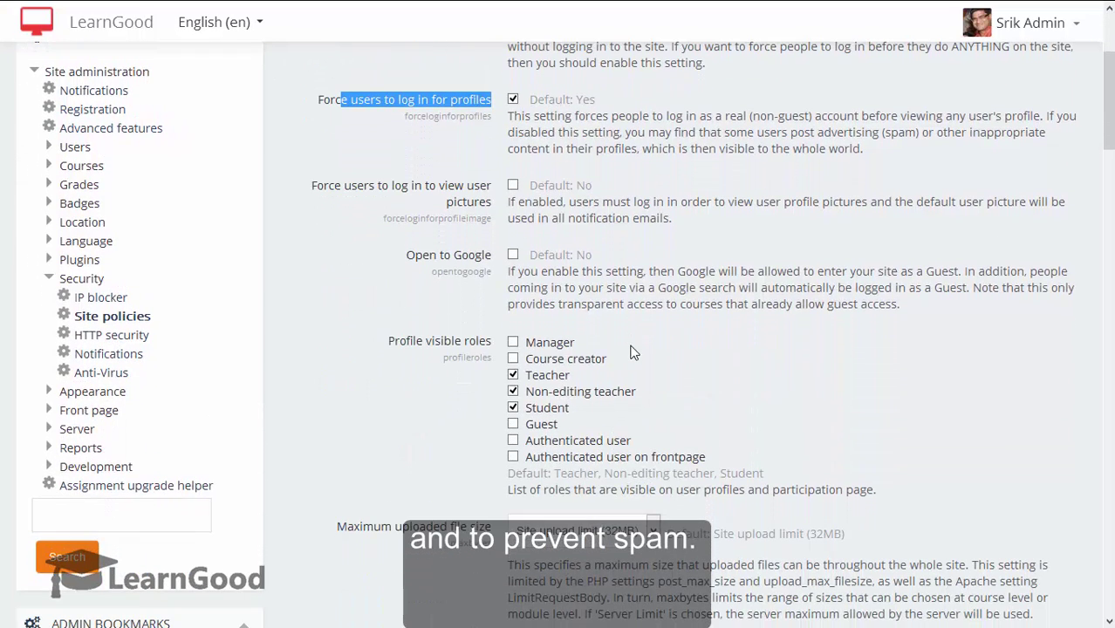
{"action": "left_click_drag", "start_coordinate": [406, 255], "coordinate": [700, 275]}
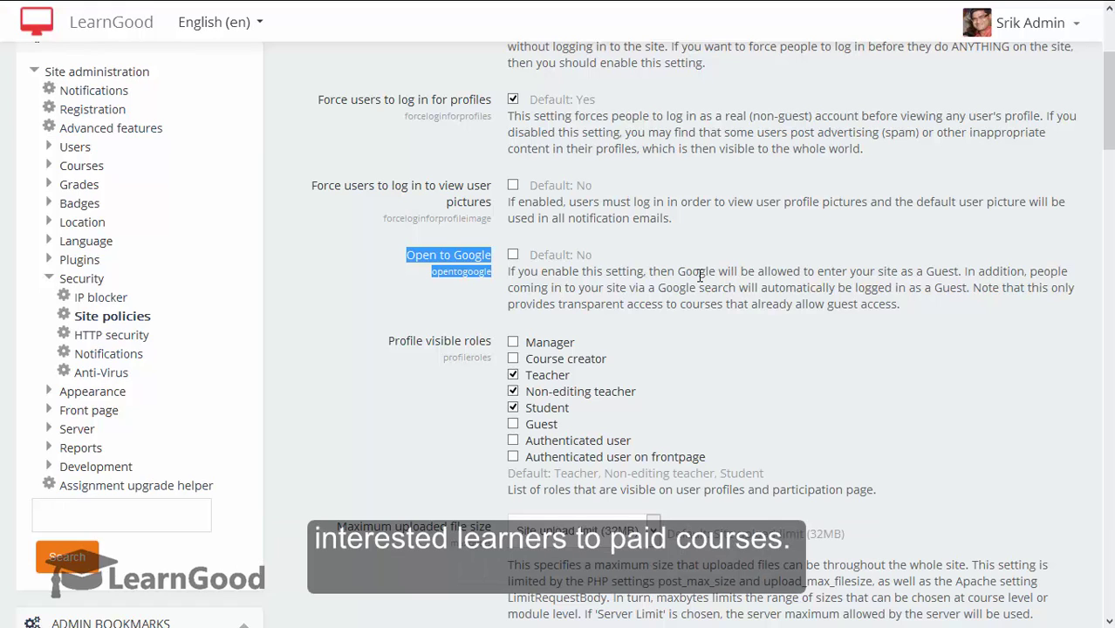
Step: Examine the Maximum uploaded file size choices, keeping Site upload limit (32MB) selected
{"action": "scroll", "coordinate": [699, 276], "scroll_direction": "down", "scroll_amount": 4}
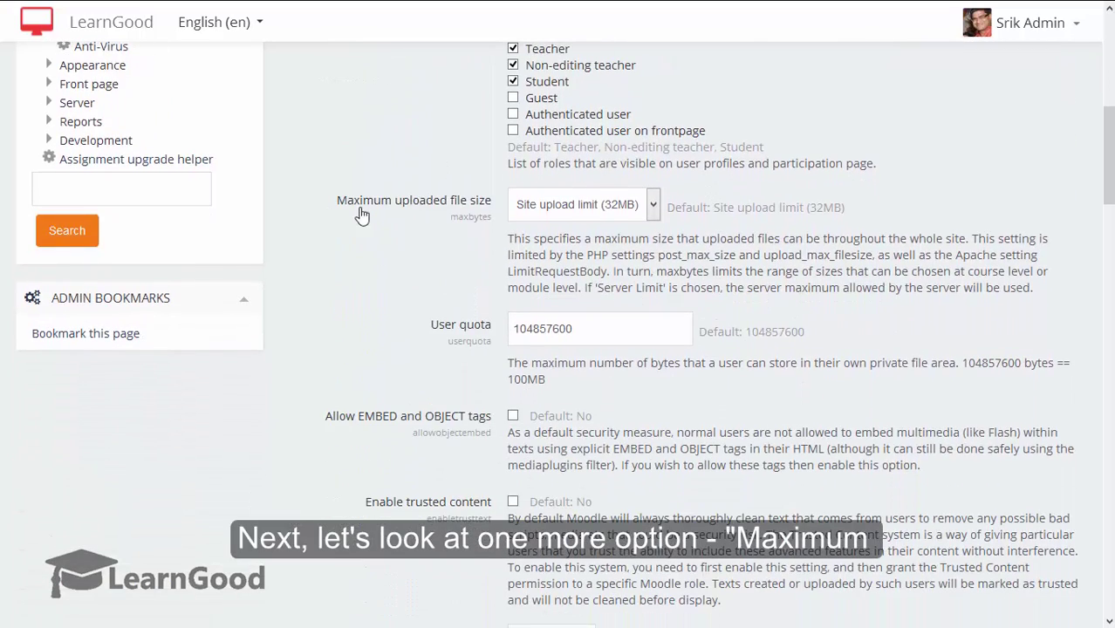
{"action": "left_click_drag", "start_coordinate": [361, 215], "coordinate": [493, 207]}
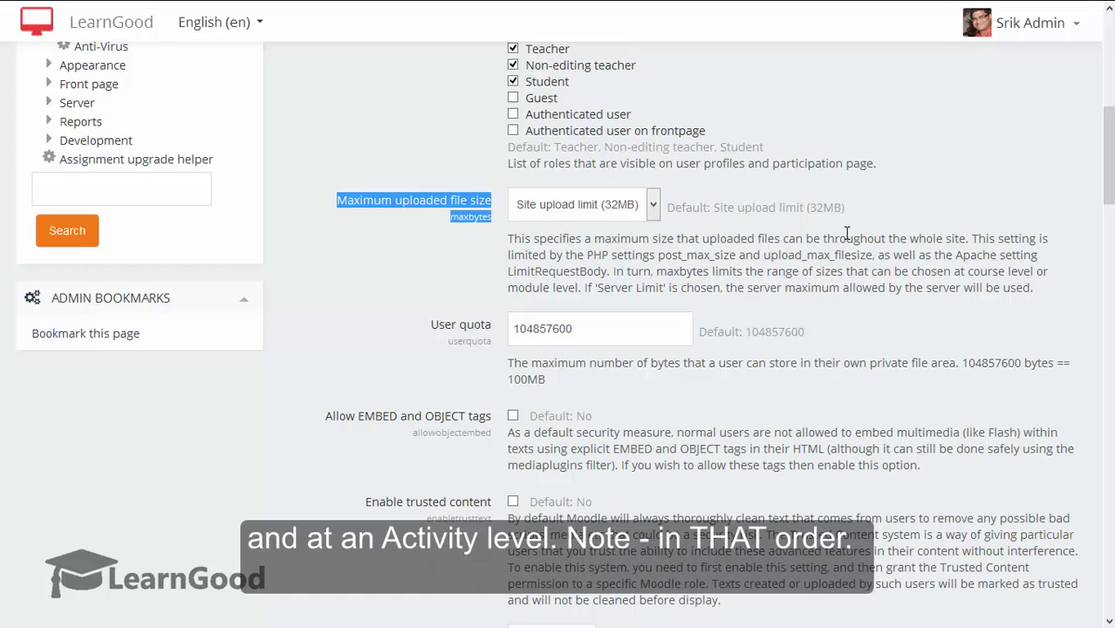
{"action": "left_click", "coordinate": [597, 213]}
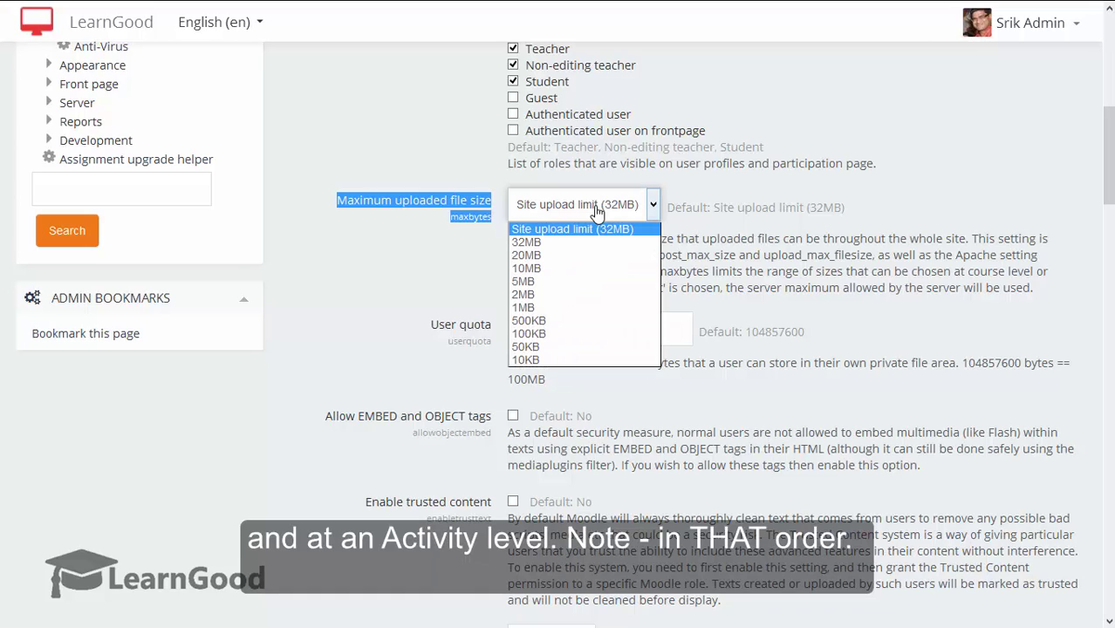
{"action": "left_click", "coordinate": [584, 211]}
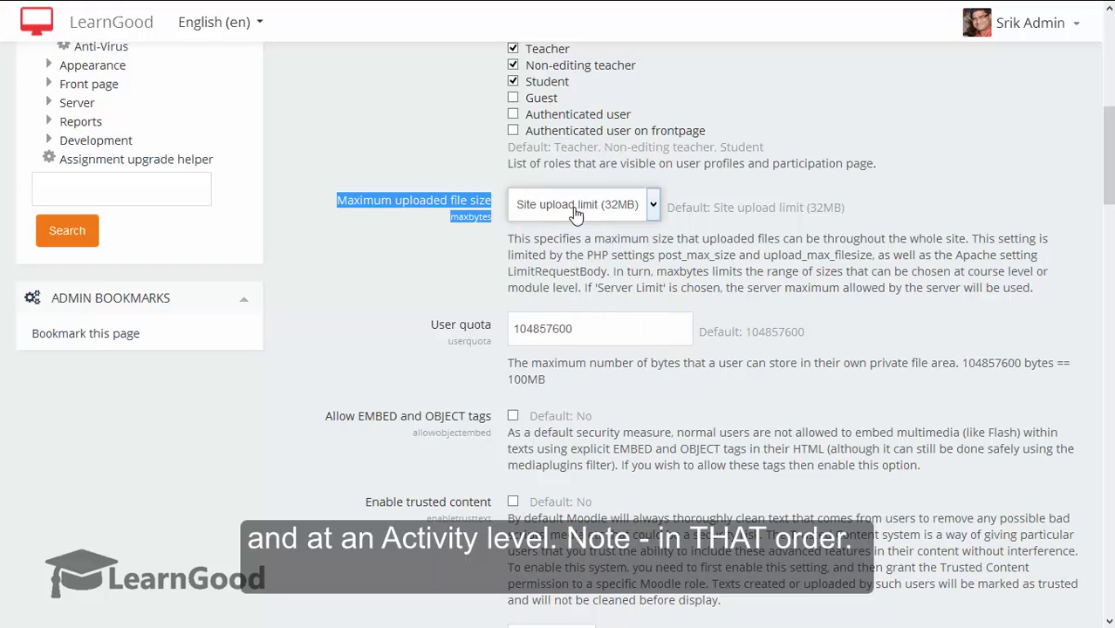
{"action": "left_click", "coordinate": [575, 214]}
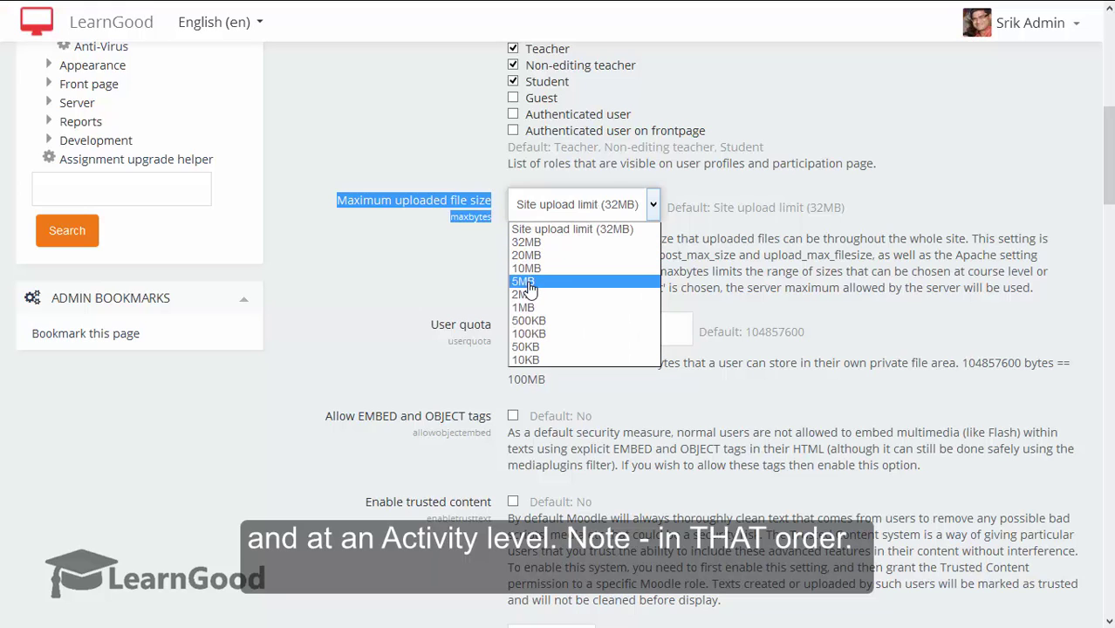
{"action": "left_click", "coordinate": [582, 232]}
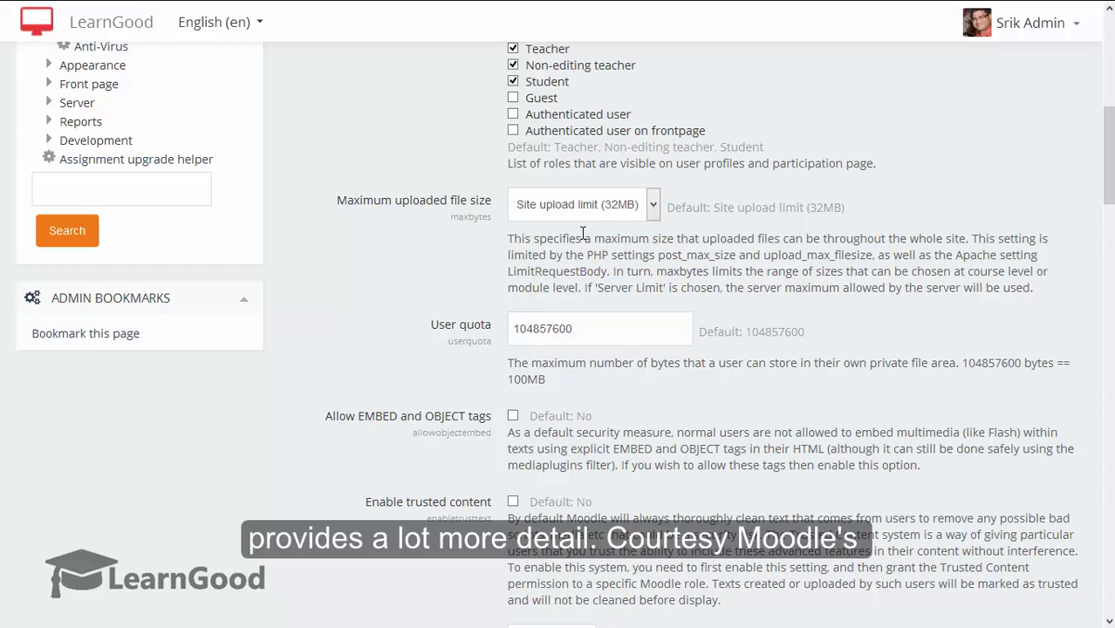
Step: Examine the Site policy URL setting and the site_policy.html address entered for it
{"action": "scroll", "coordinate": [583, 234], "scroll_direction": "down", "scroll_amount": 5}
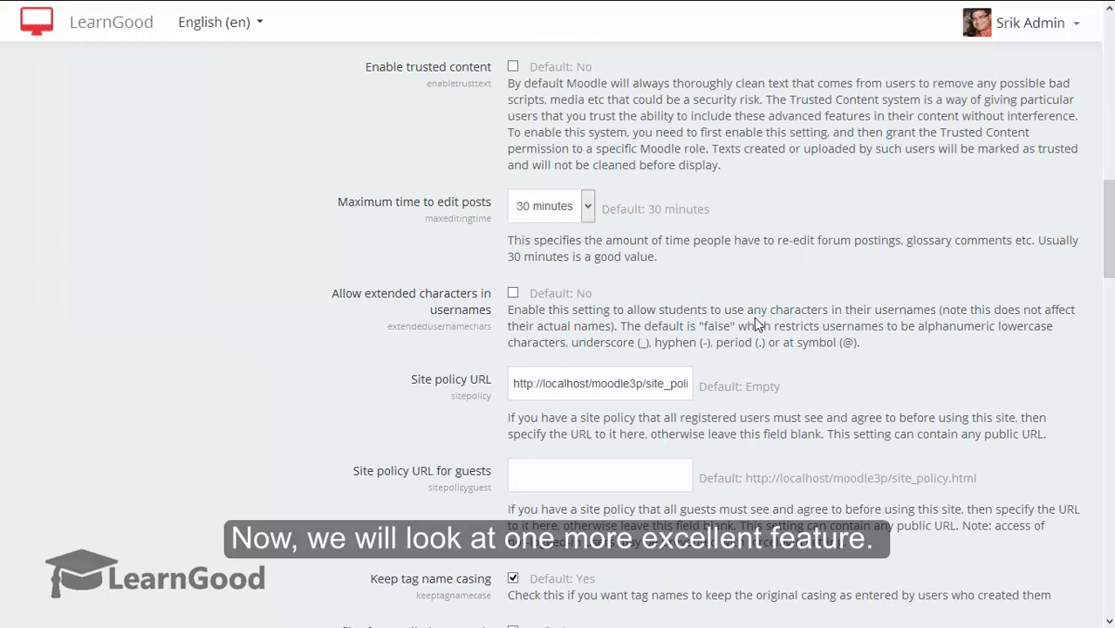
{"action": "scroll", "coordinate": [753, 316], "scroll_direction": "down", "scroll_amount": 3}
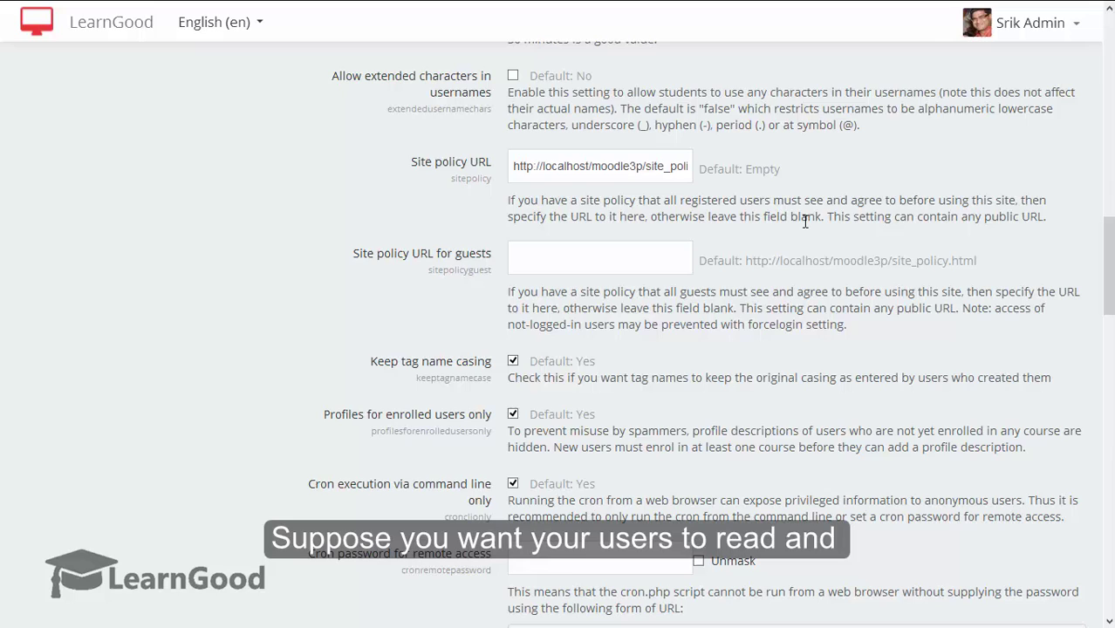
{"action": "left_click_drag", "start_coordinate": [406, 164], "coordinate": [490, 168]}
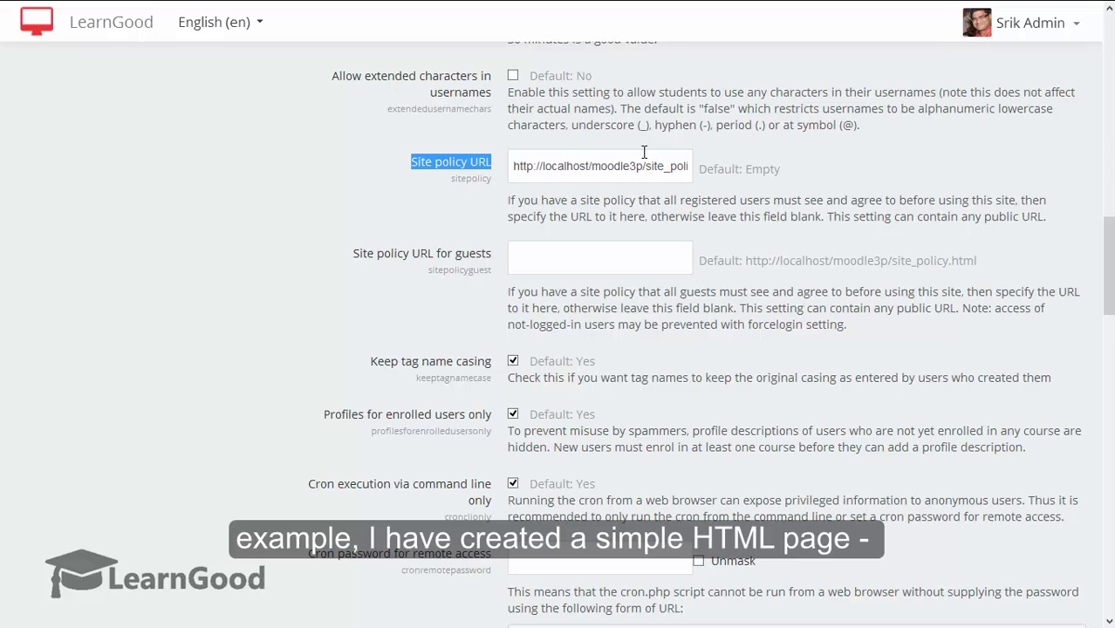
{"action": "left_click_drag", "start_coordinate": [644, 165], "coordinate": [764, 164]}
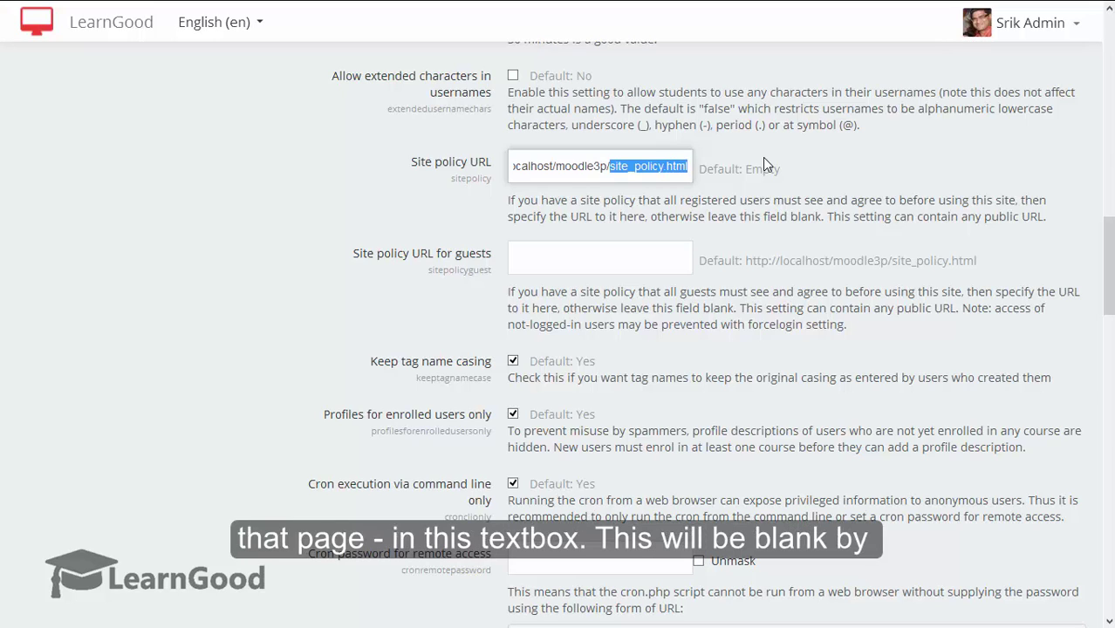
{"action": "triple_click", "coordinate": [570, 166]}
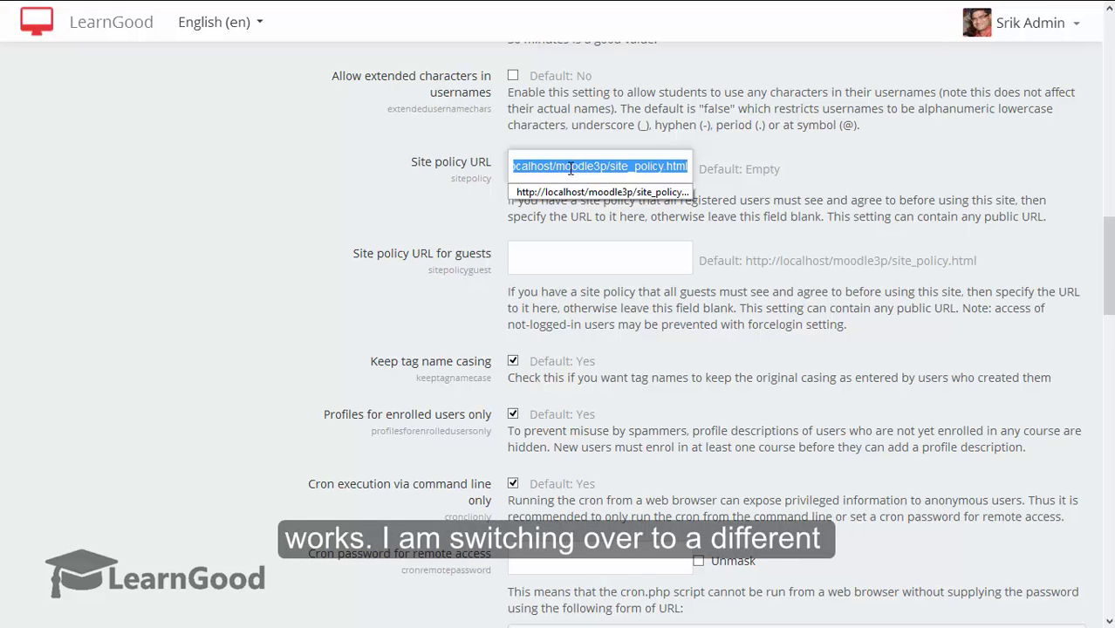
Step: Switch to the other browser showing the logged-out LearnGood site and log in with the username testuser
{"action": "left_click", "coordinate": [277, 355]}
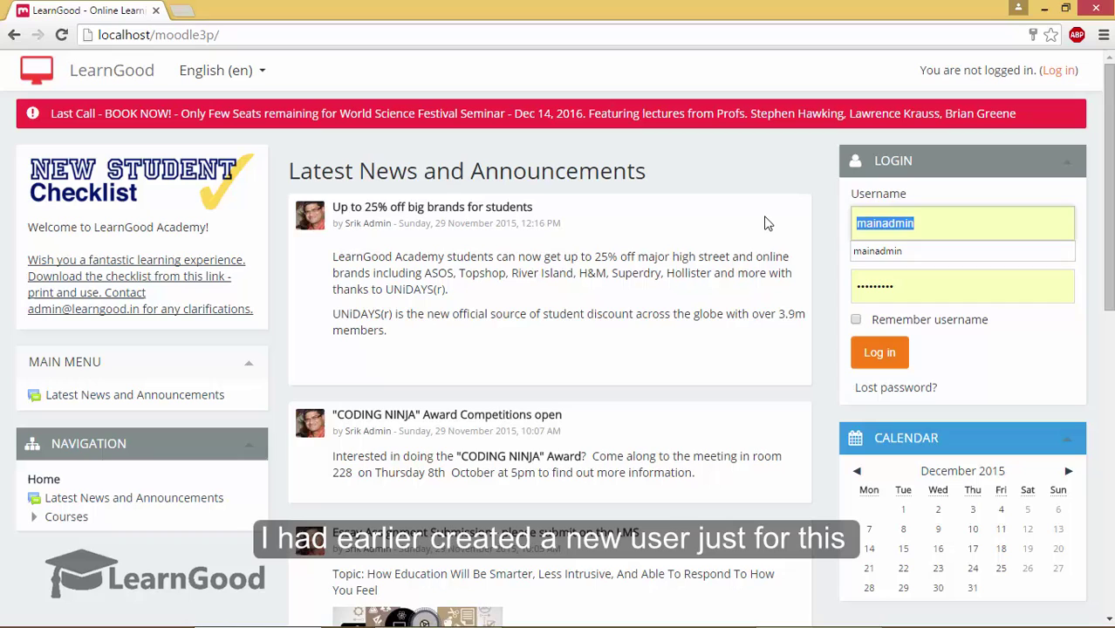
{"action": "type", "text": "testuser"}
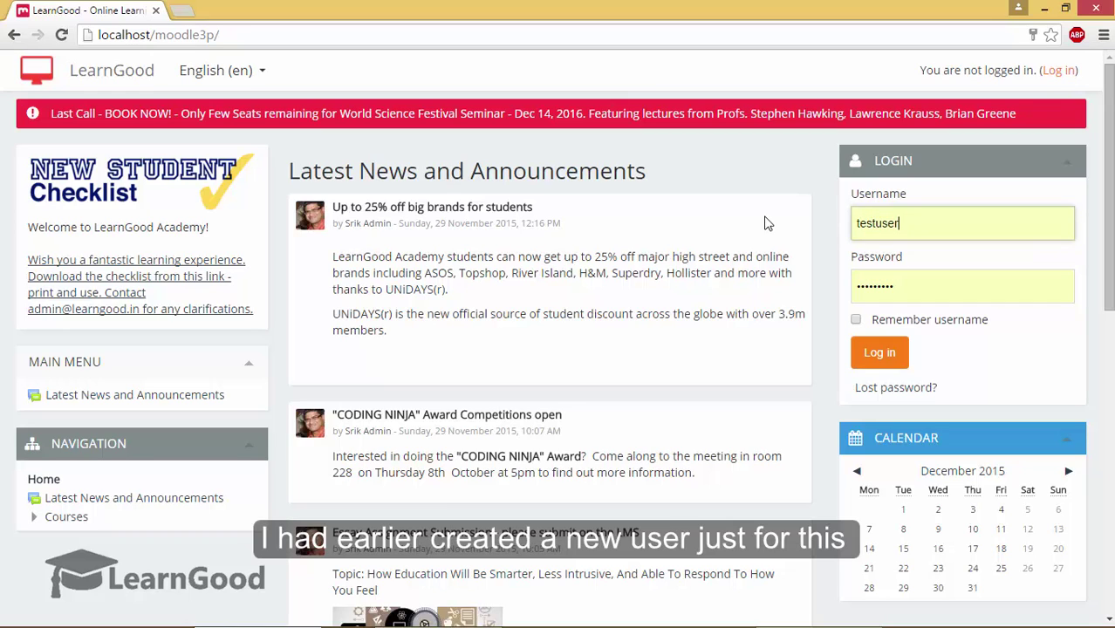
{"action": "left_click", "coordinate": [879, 353]}
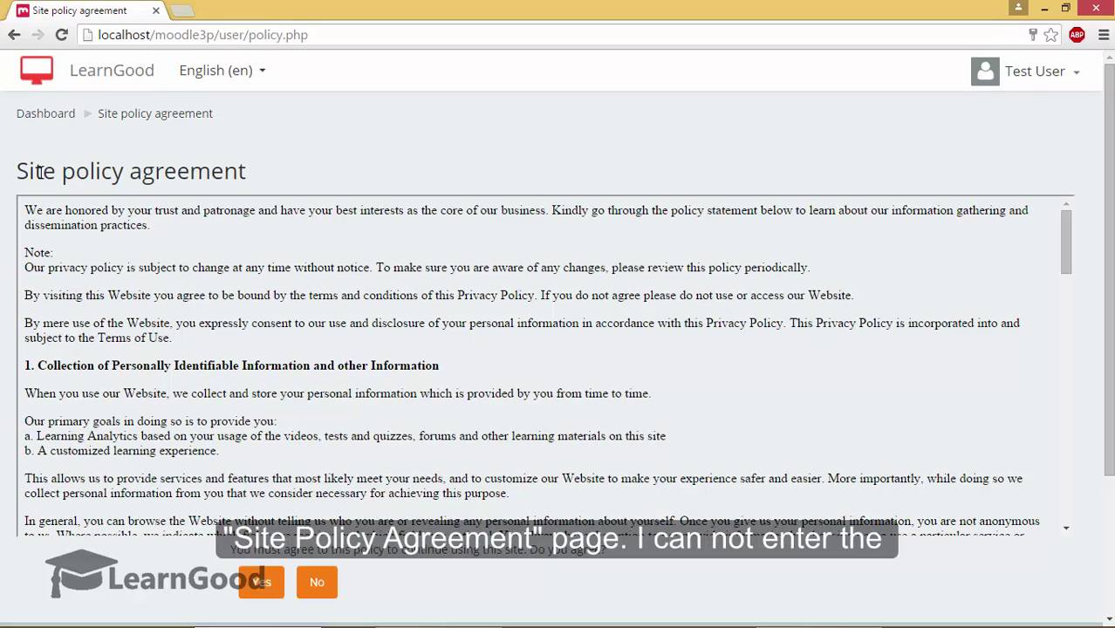
Step: Review the Site policy agreement page and agree to the policy as the test user
{"action": "left_click_drag", "start_coordinate": [40, 172], "coordinate": [273, 184]}
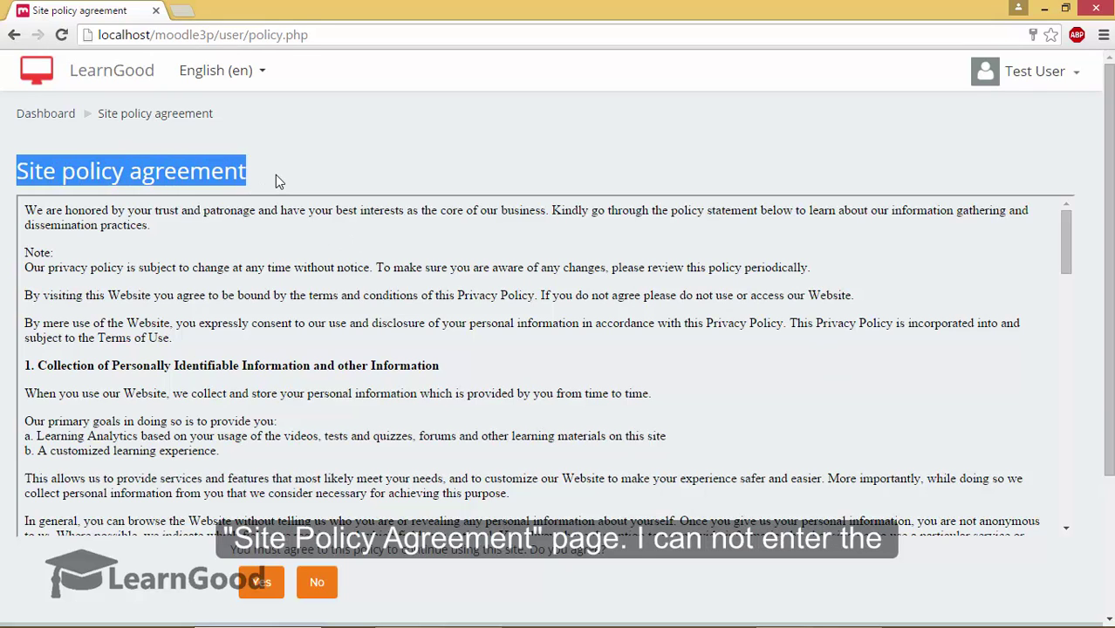
{"action": "scroll", "coordinate": [309, 207], "scroll_direction": "down", "scroll_amount": 3}
{"action": "scroll", "coordinate": [316, 217], "scroll_direction": "up", "scroll_amount": 3}
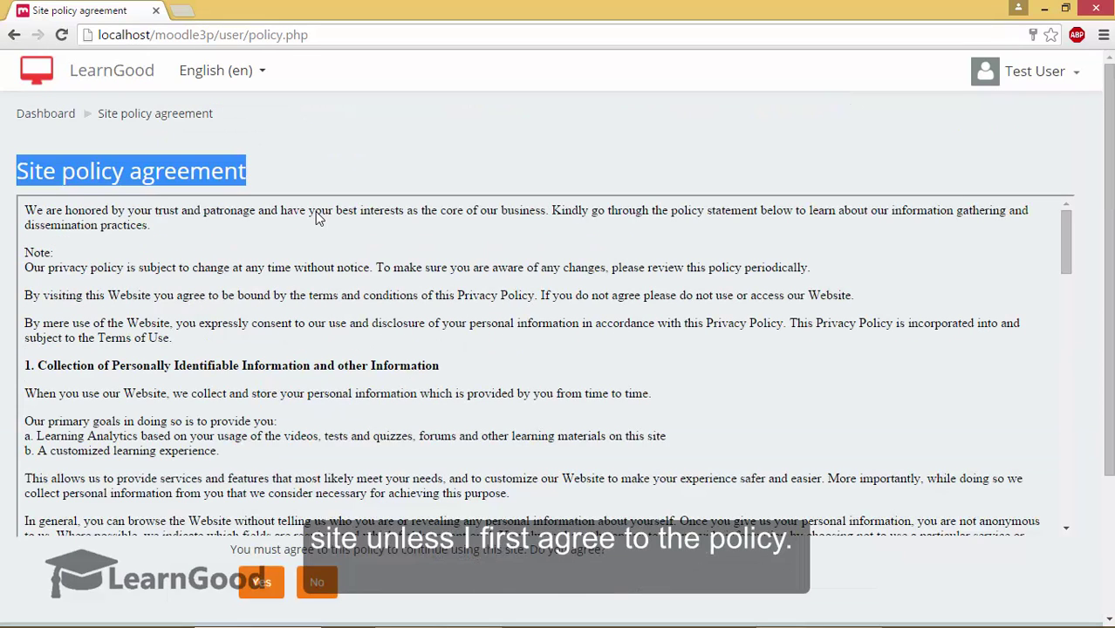
{"action": "left_click", "coordinate": [262, 582]}
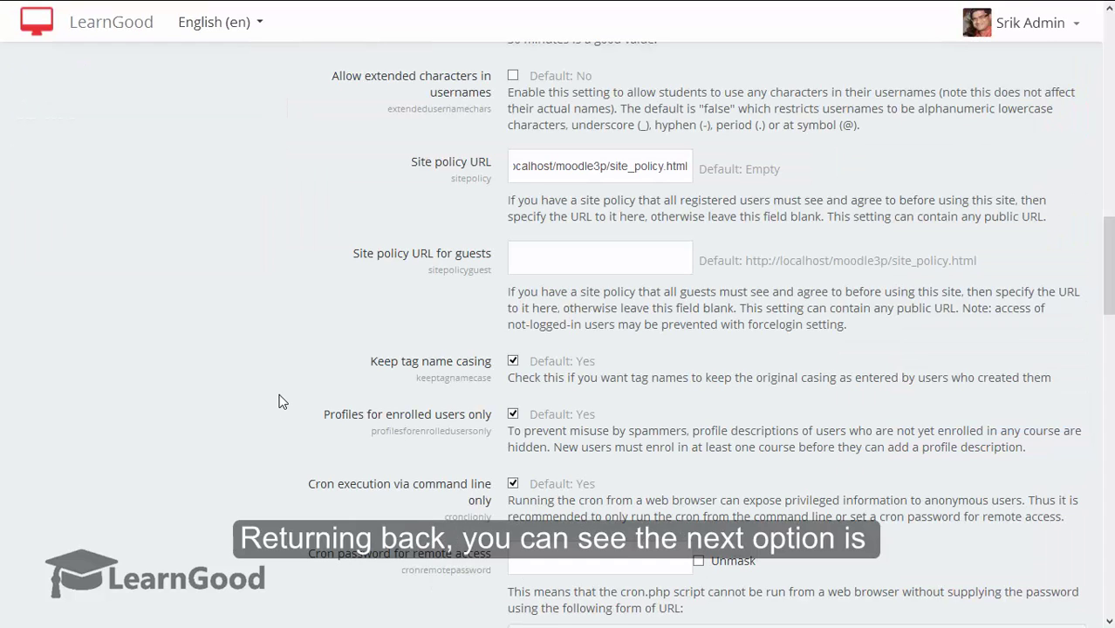
Step: Back on the admin's Site policies page, compare Site policy URL for guests with the Site policy URL setting
{"action": "triple_click", "coordinate": [377, 255]}
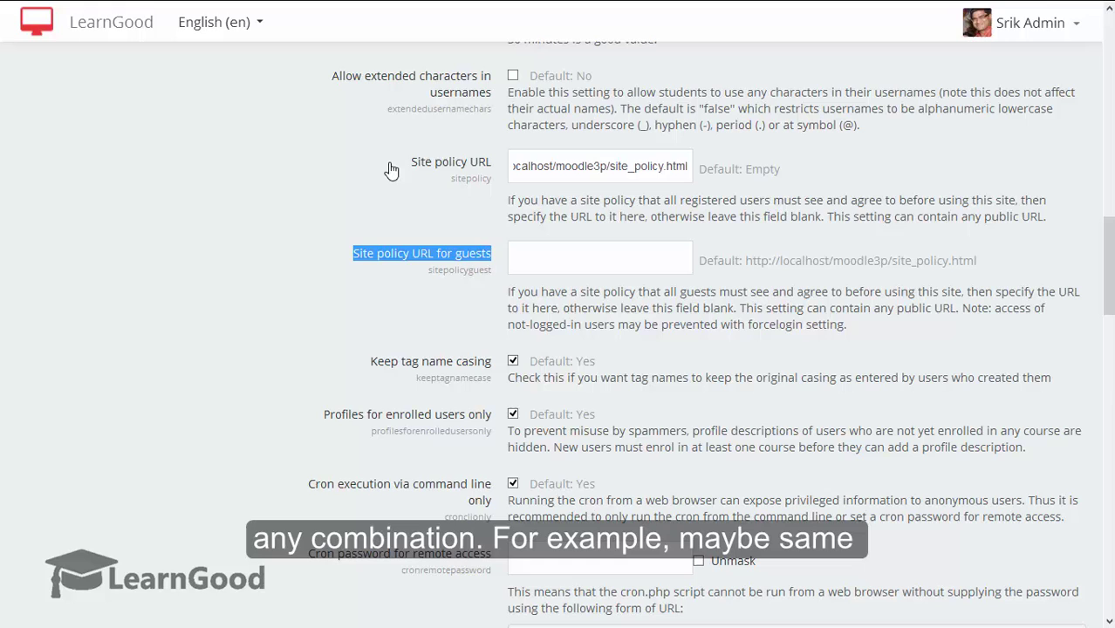
{"action": "left_click_drag", "start_coordinate": [385, 167], "coordinate": [487, 270]}
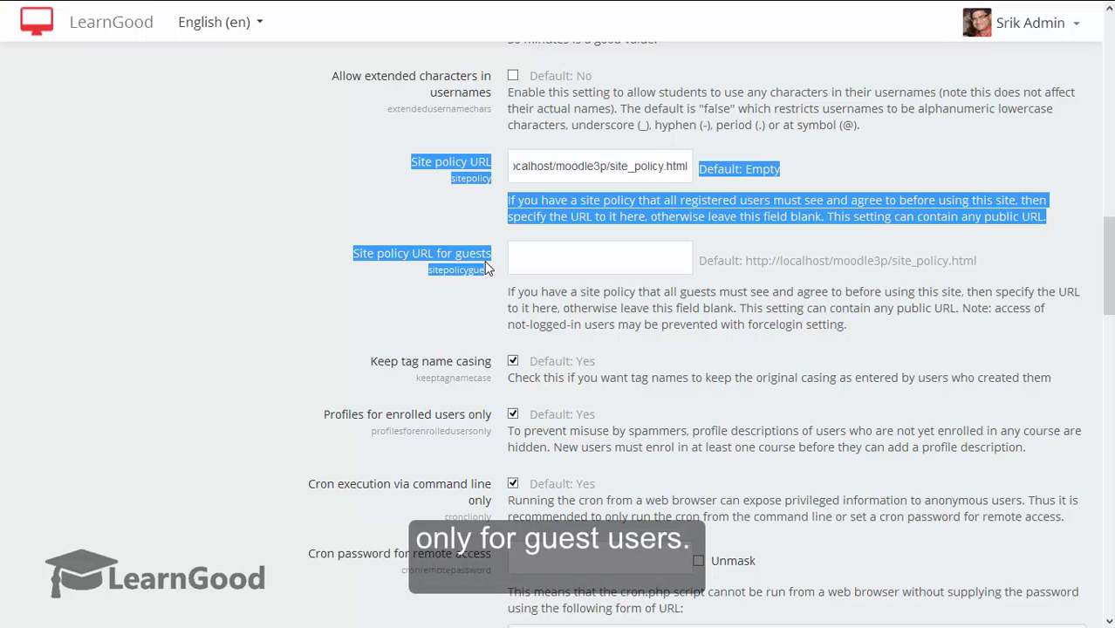
{"action": "left_click", "coordinate": [486, 269]}
Step: Examine the Password policy setting and its rules for length, digits, letter case and non-alphanumeric characters, and return to the page's beginning
{"action": "scroll", "coordinate": [279, 292], "scroll_direction": "down", "scroll_amount": 5}
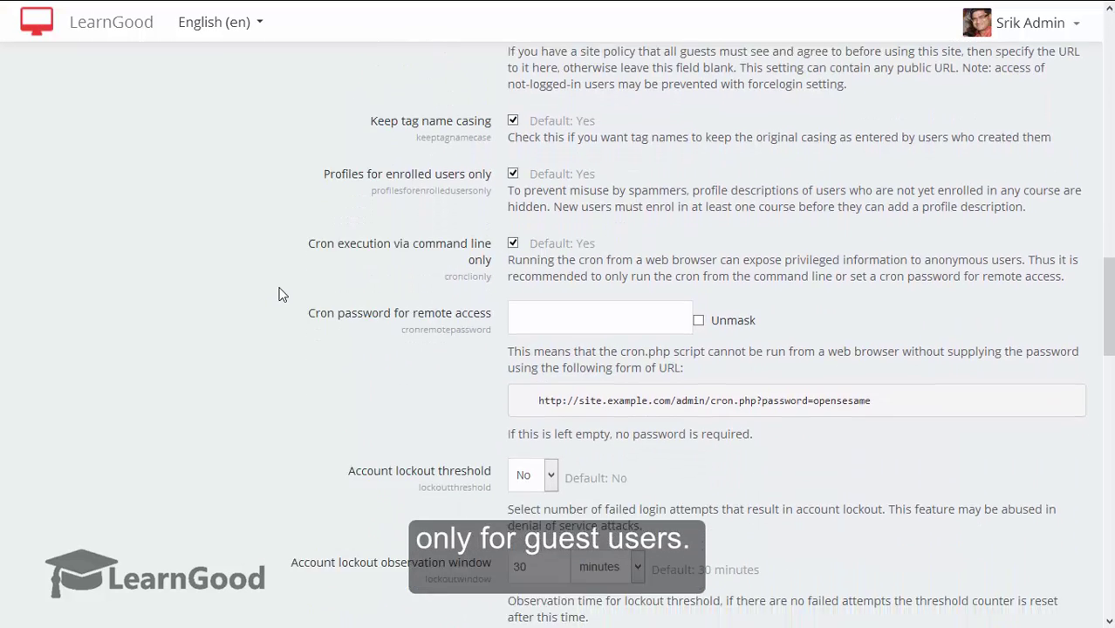
{"action": "scroll", "coordinate": [279, 294], "scroll_direction": "down", "scroll_amount": 1}
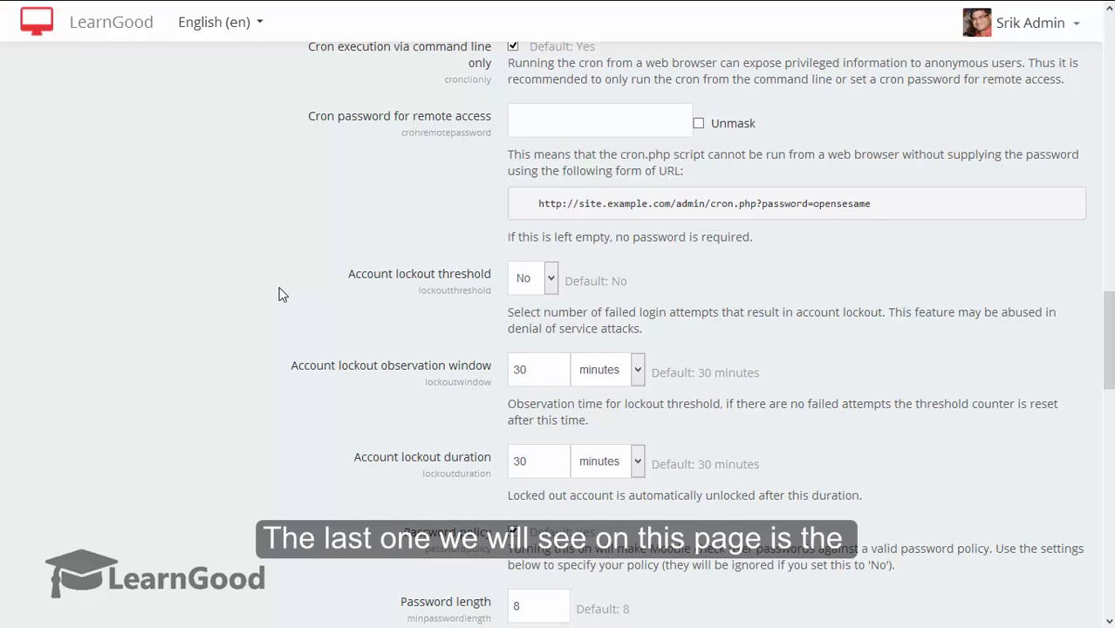
{"action": "scroll", "coordinate": [282, 296], "scroll_direction": "up", "scroll_amount": 1}
{"action": "scroll", "coordinate": [288, 301], "scroll_direction": "down", "scroll_amount": 6}
{"action": "left_click_drag", "start_coordinate": [403, 98], "coordinate": [495, 117]}
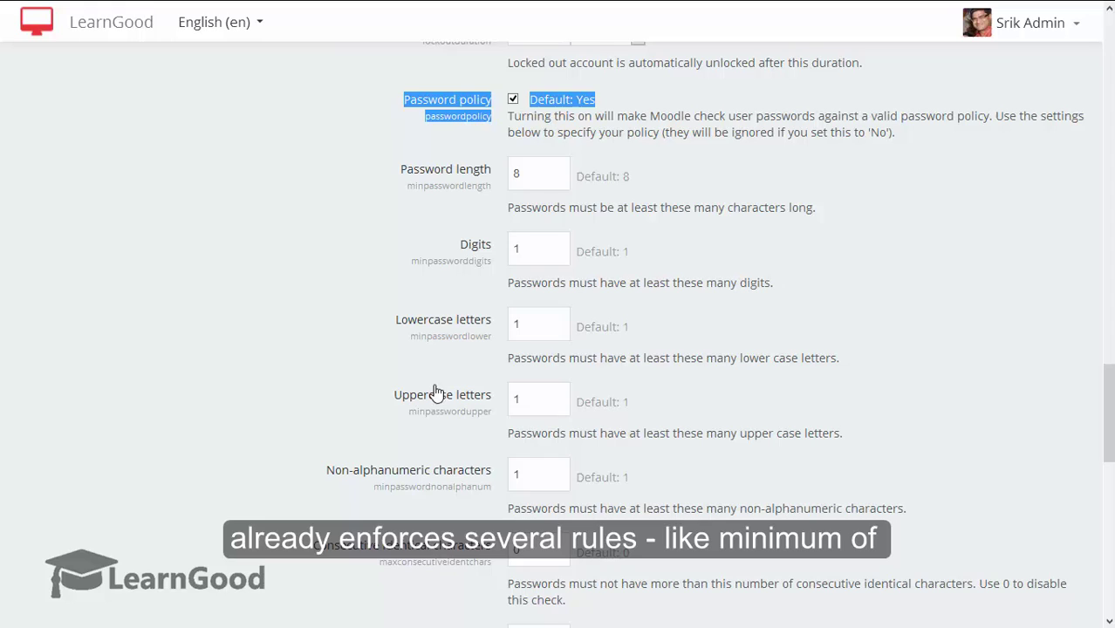
{"action": "left_click", "coordinate": [498, 206]}
{"action": "left_click", "coordinate": [473, 171]}
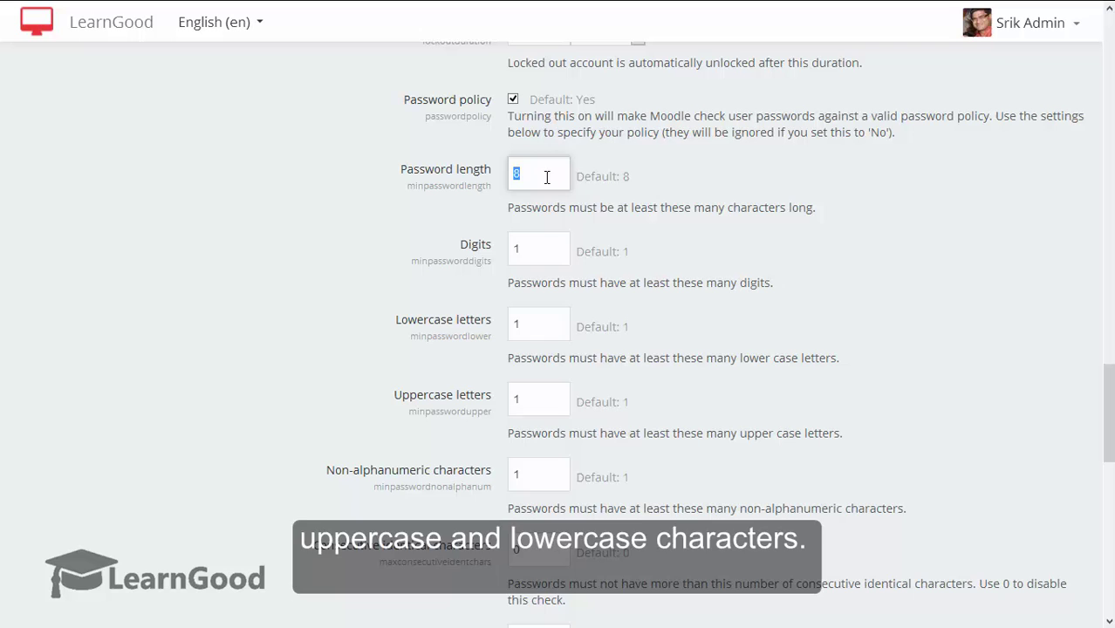
{"action": "scroll", "coordinate": [346, 277], "scroll_direction": "down", "scroll_amount": 1}
{"action": "scroll", "coordinate": [346, 279], "scroll_direction": "down", "scroll_amount": 2}
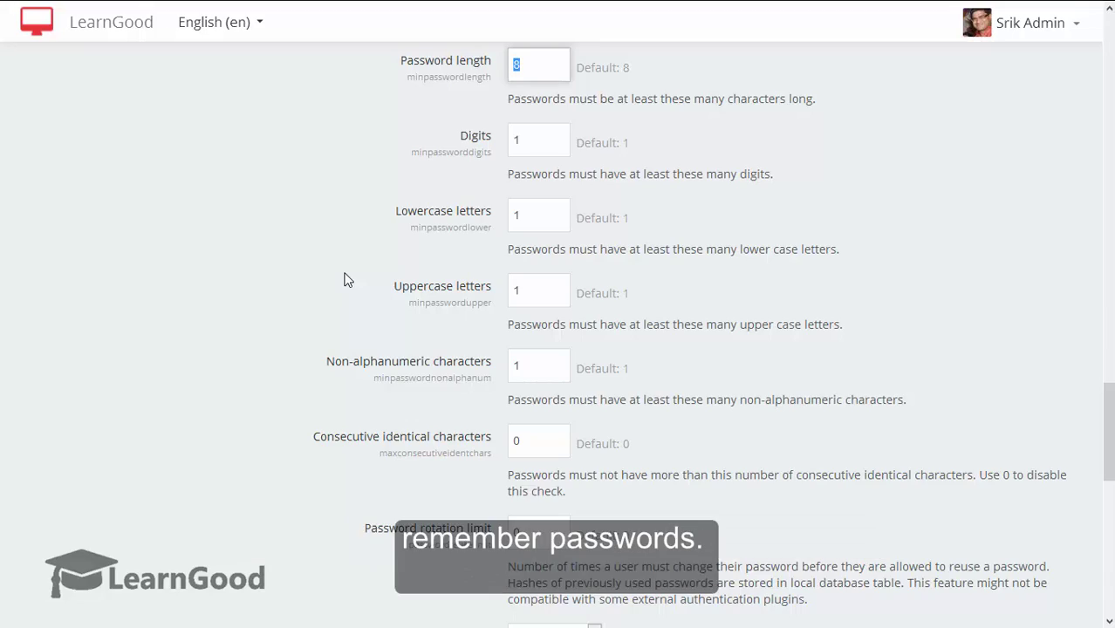
{"action": "scroll", "coordinate": [346, 279], "scroll_direction": "down", "scroll_amount": 3}
{"action": "left_click_drag", "start_coordinate": [1107, 469], "coordinate": [1108, 61]}
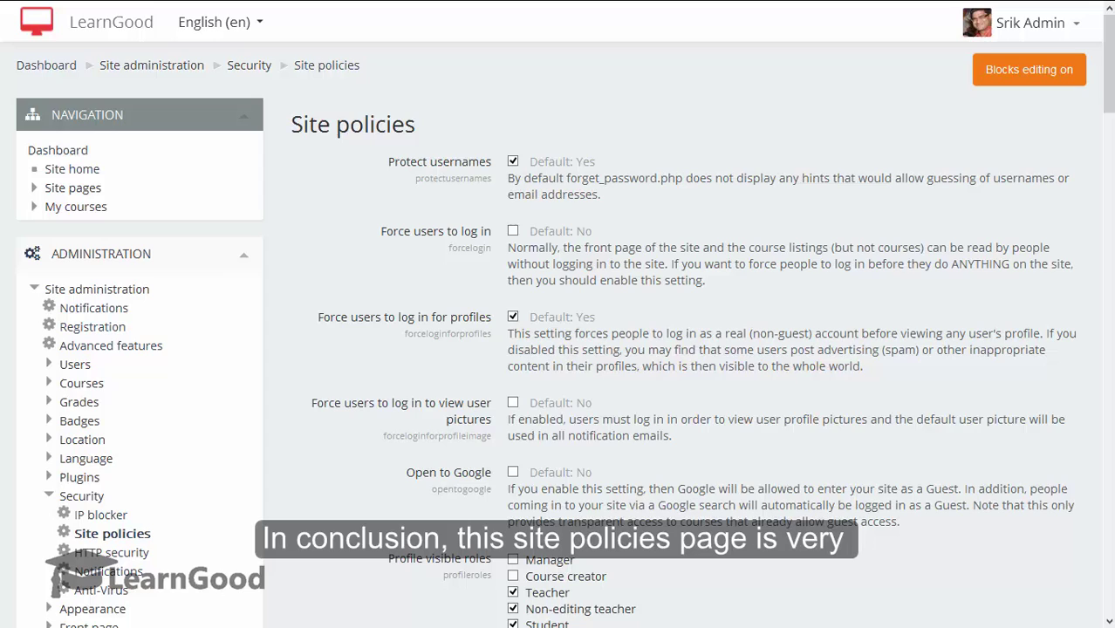